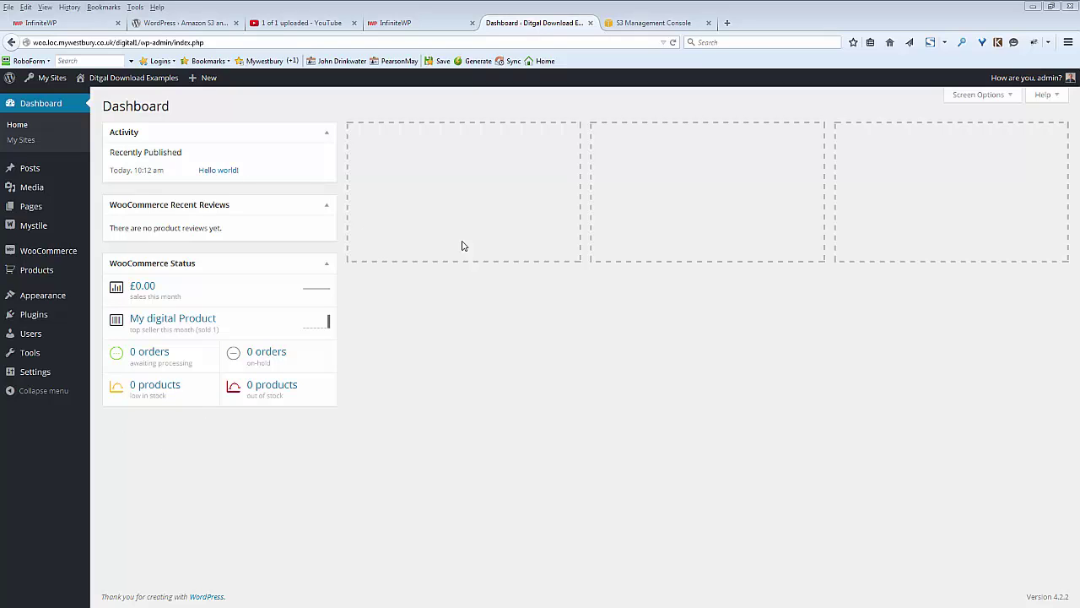
# Leave the S3 bucket list, return to WordPress and open WooCommerce S3 Downloads settings
pyautogui.click(627, 22)
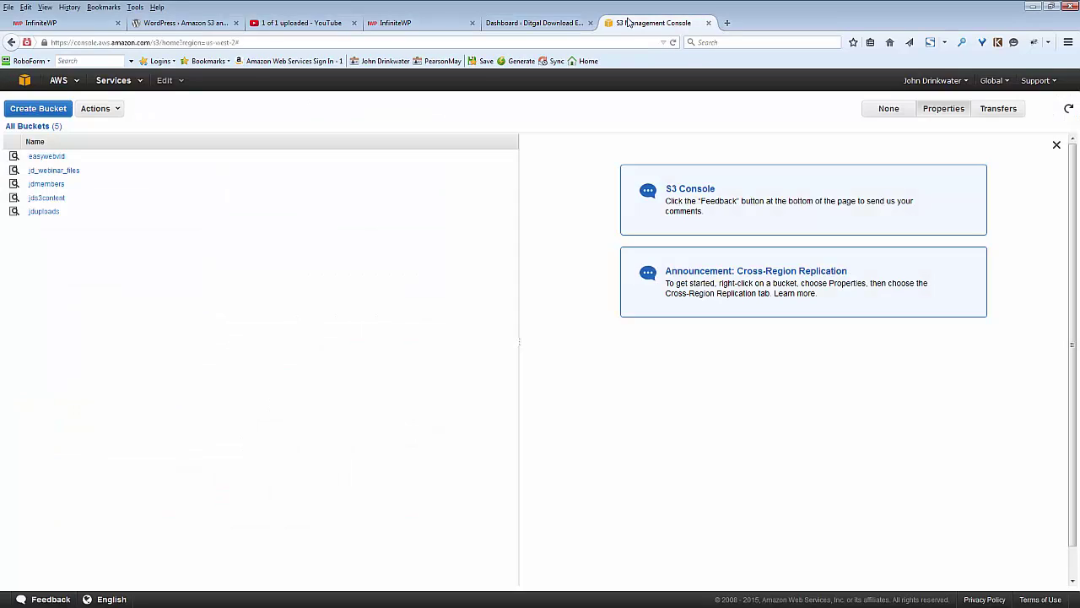
pyautogui.click(549, 27)
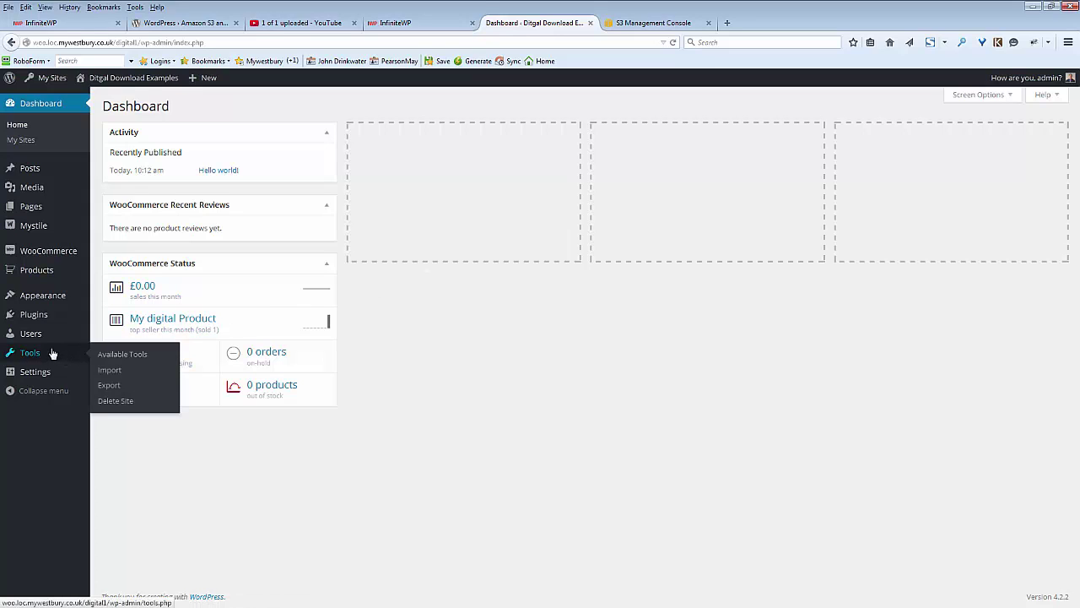
pyautogui.moveTo(53, 256)
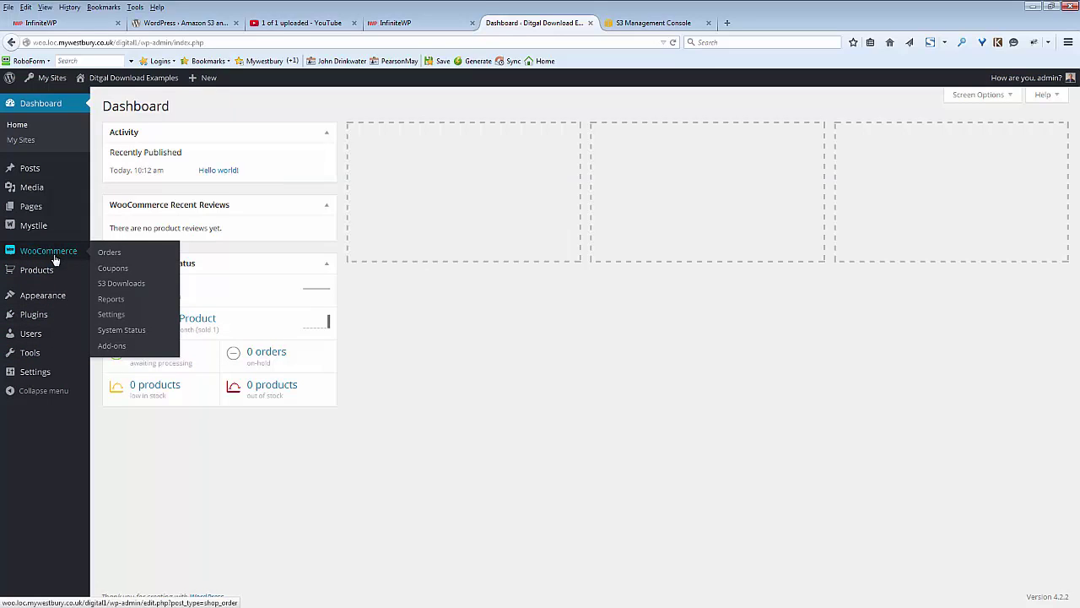
pyautogui.click(120, 285)
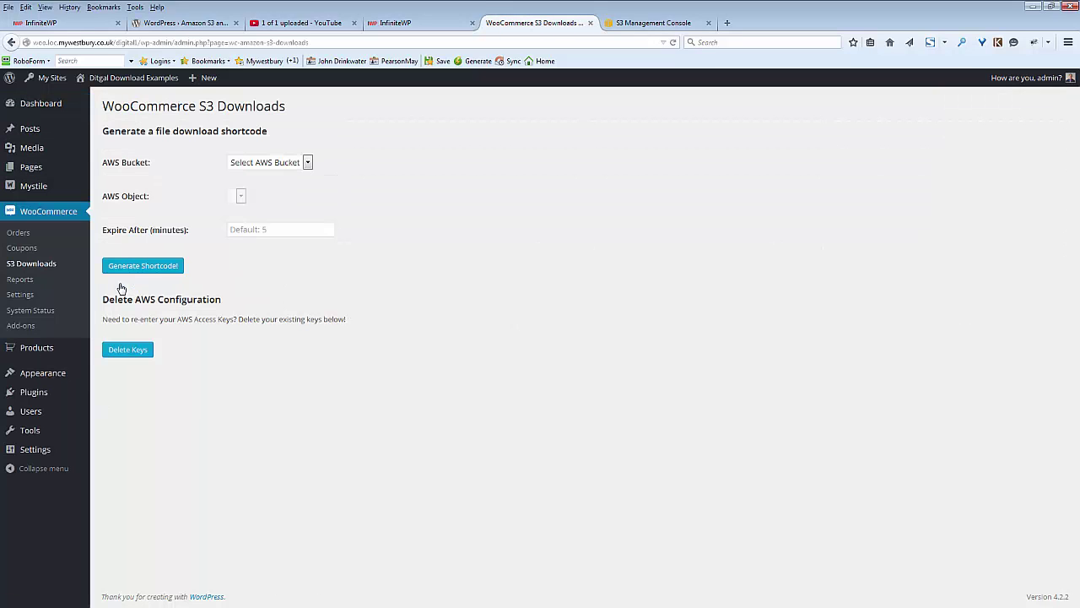
# Delete the stored AWS access keys and open Security Credentials in a new tab
pyautogui.click(137, 353)
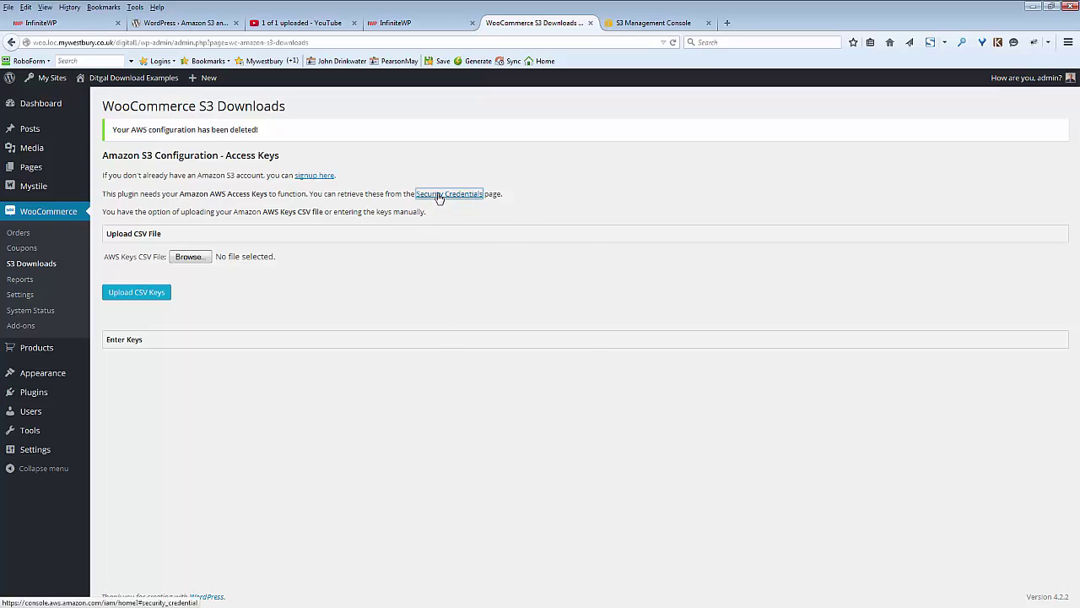
pyautogui.rightClick(437, 195)
pyautogui.click(458, 205)
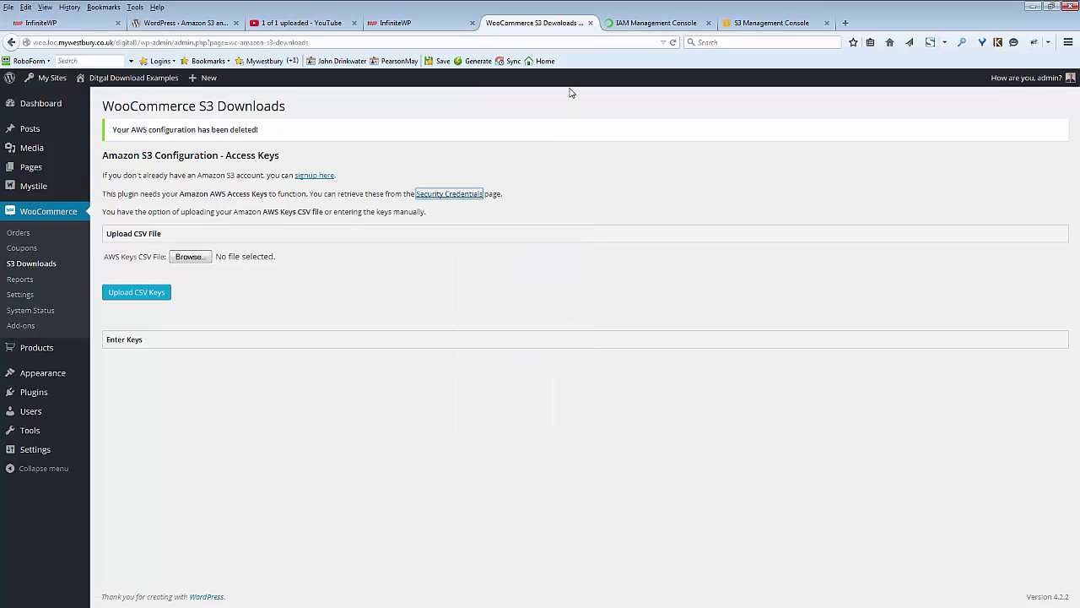
# In the IAM Access Keys section, delete the key created Jun 8th 2015
pyautogui.click(640, 26)
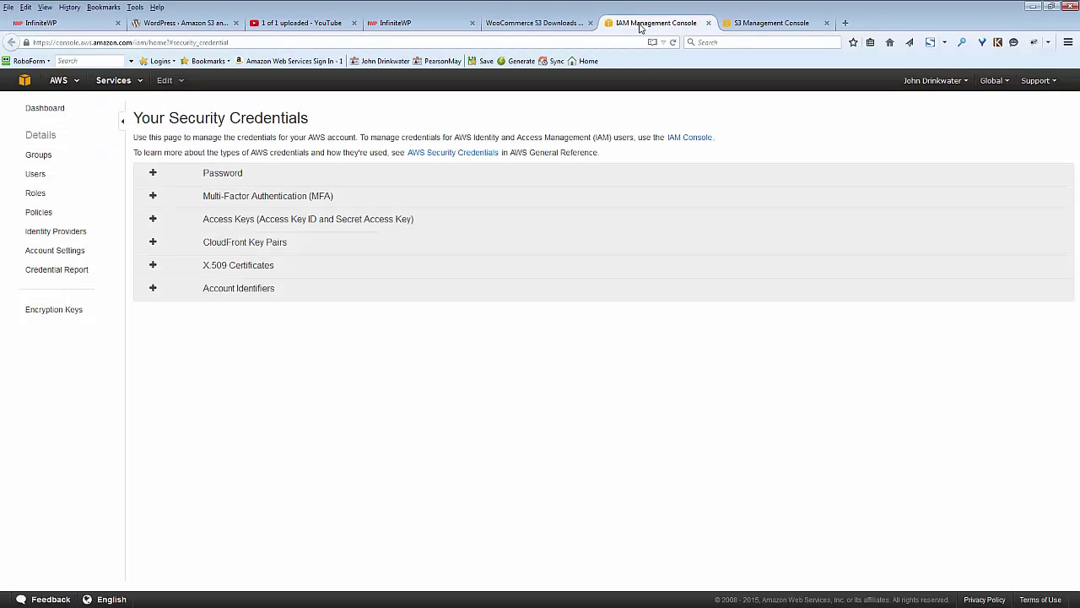
pyautogui.click(153, 219)
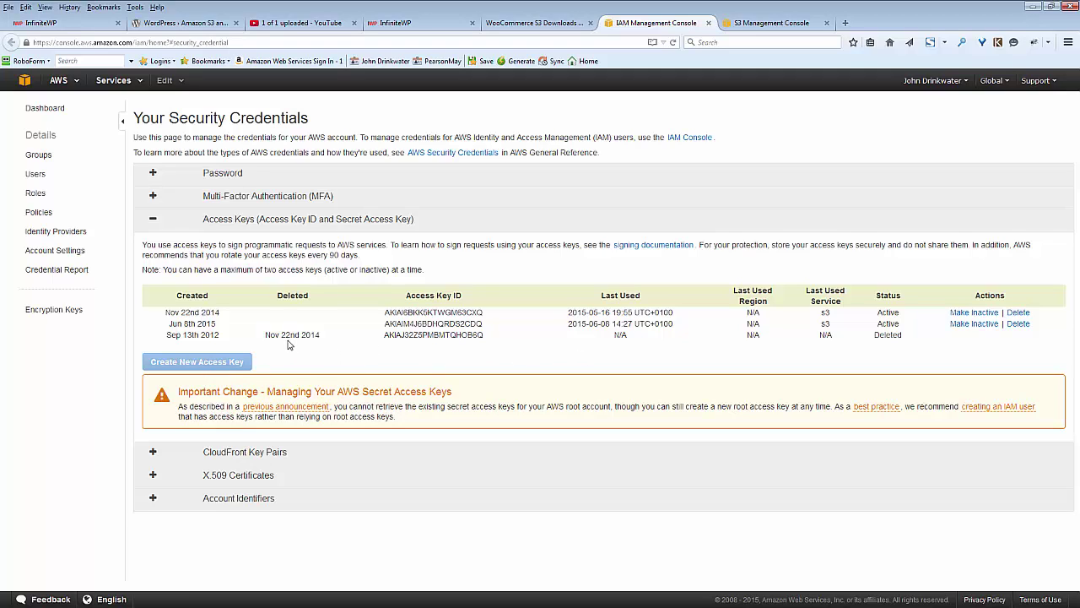
pyautogui.click(1017, 324)
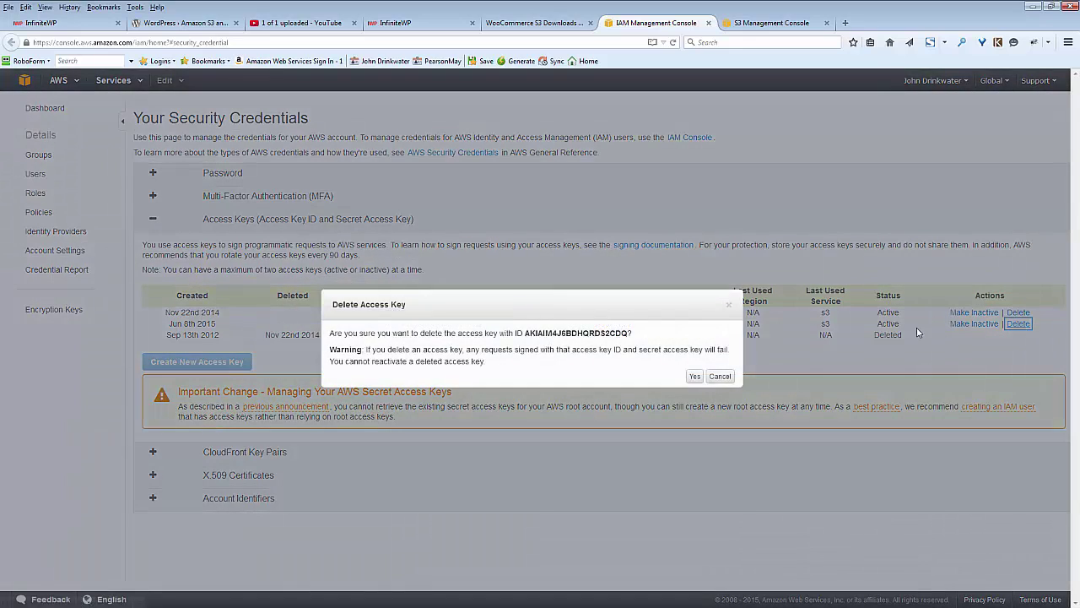
pyautogui.click(688, 379)
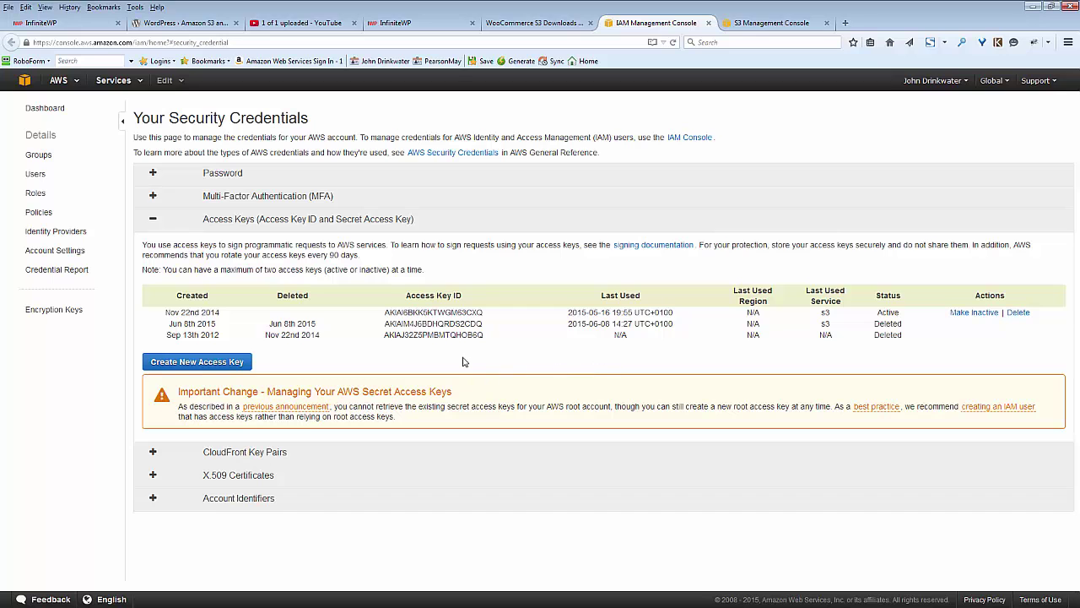
# Generate a new IAM access key and download its rootkey.csv file to the Desktop
pyautogui.click(210, 362)
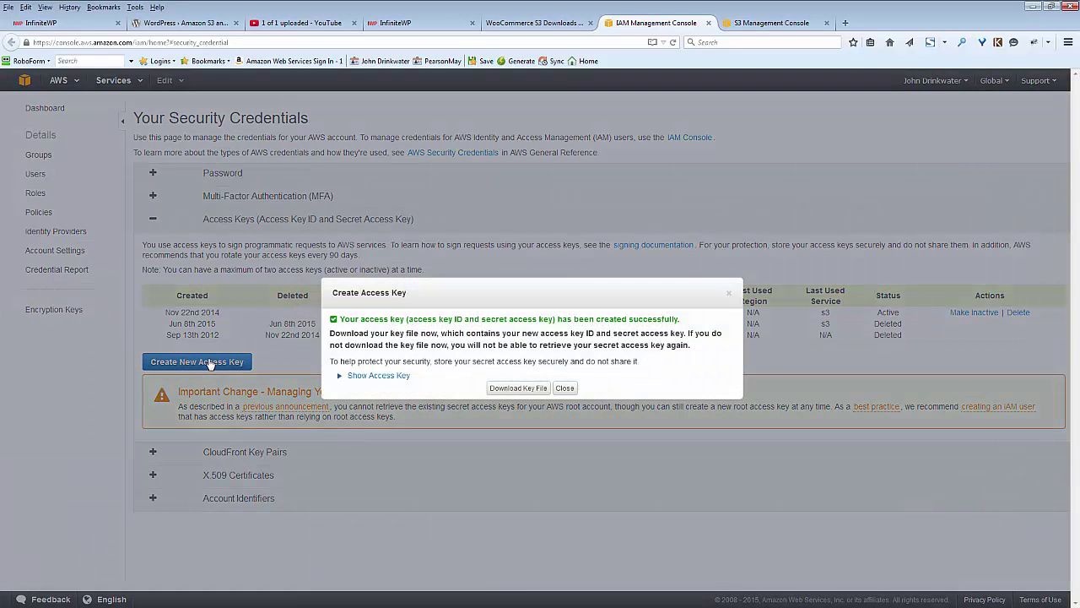
pyautogui.click(515, 388)
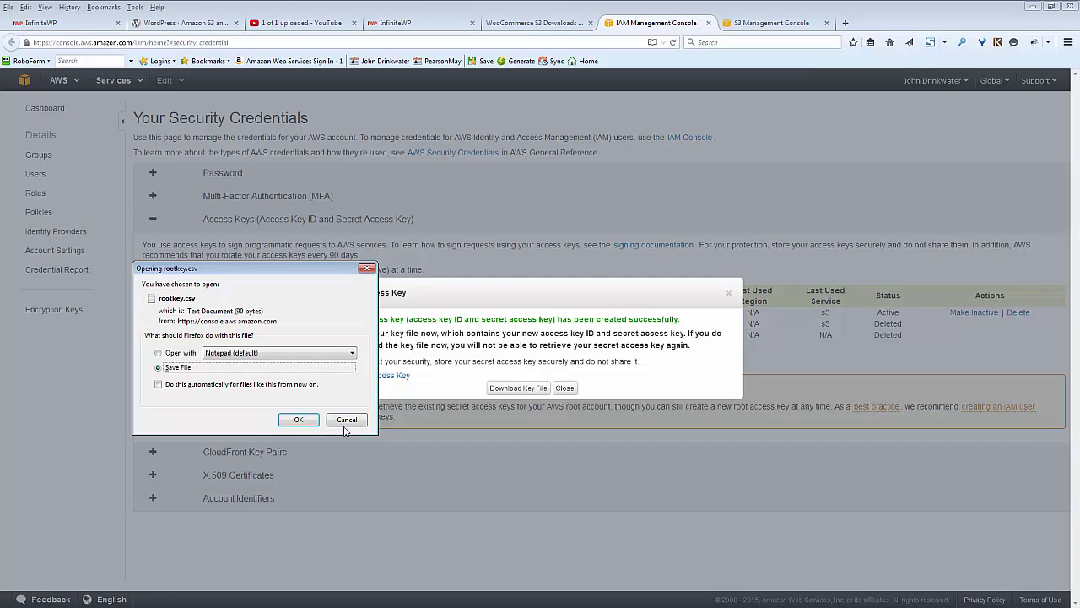
pyautogui.click(297, 420)
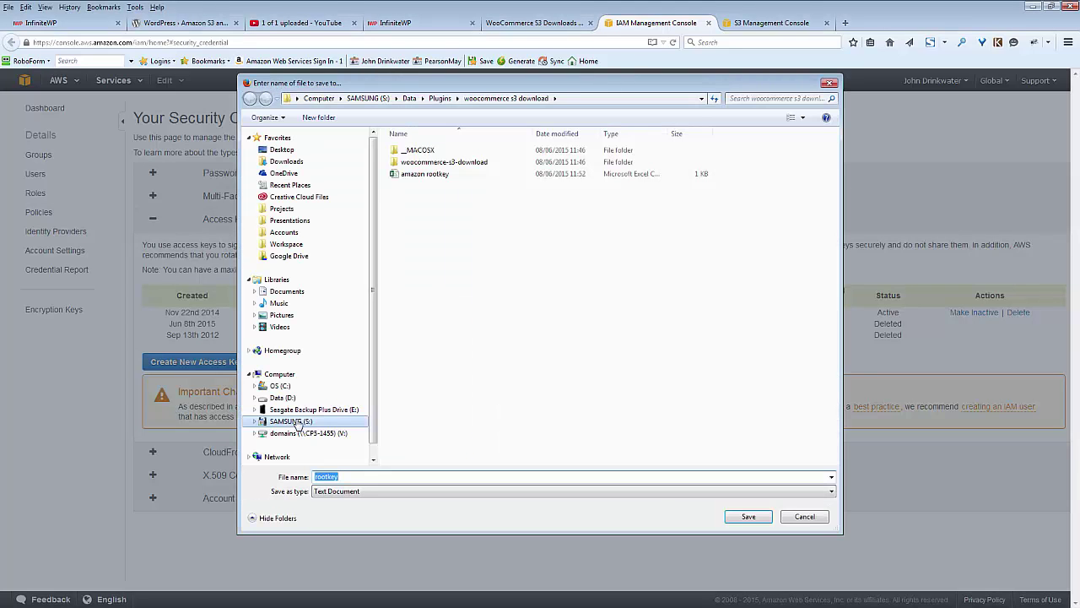
pyautogui.click(271, 152)
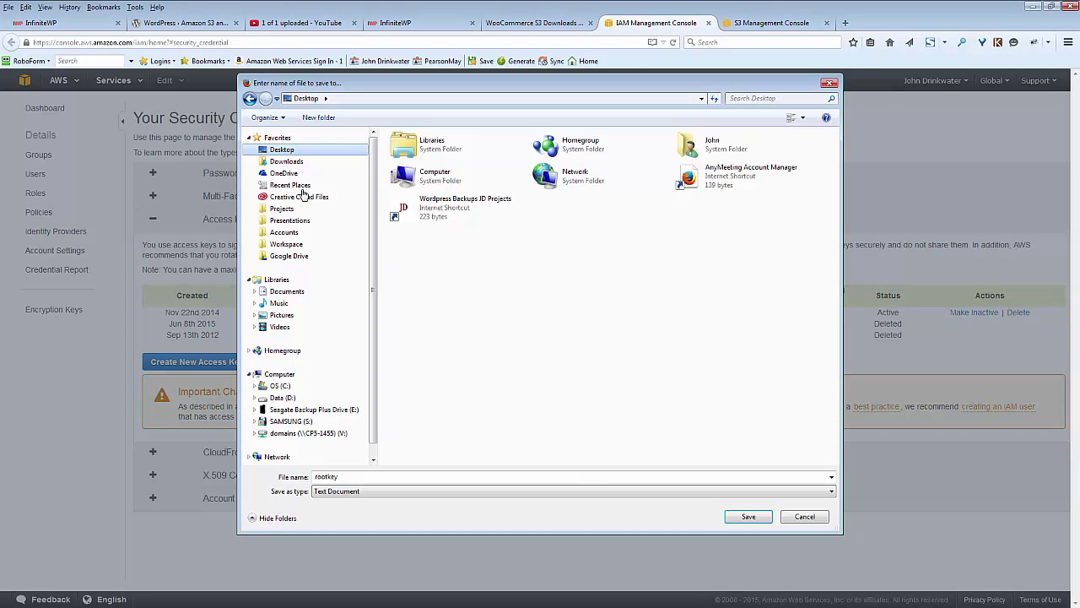
pyautogui.click(756, 519)
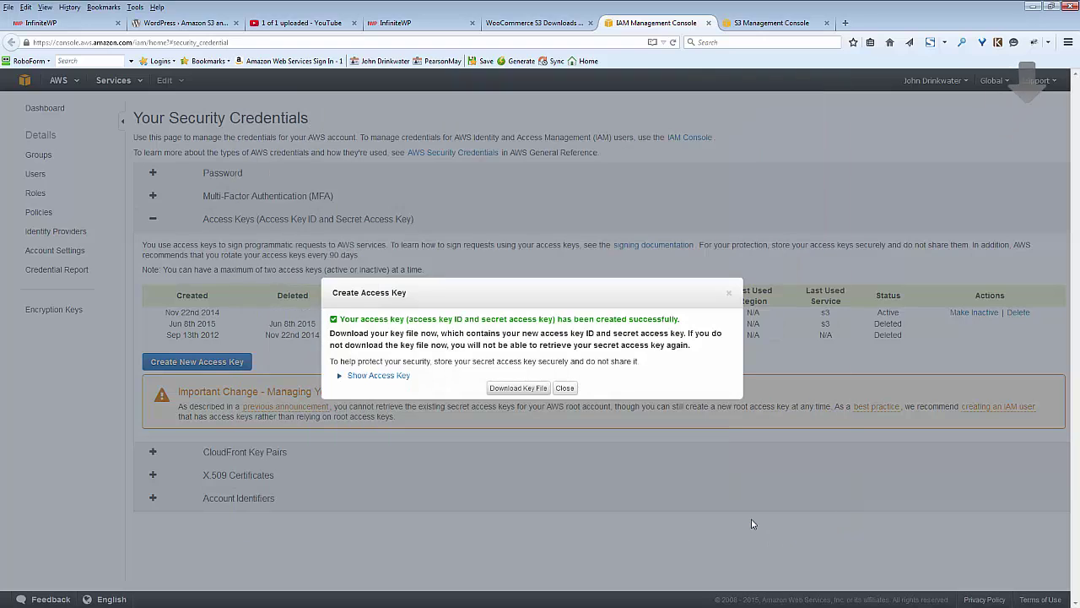
# Upload rootkey.csv from the Desktop as the CSV keys on the S3 Downloads page
pyautogui.click(508, 25)
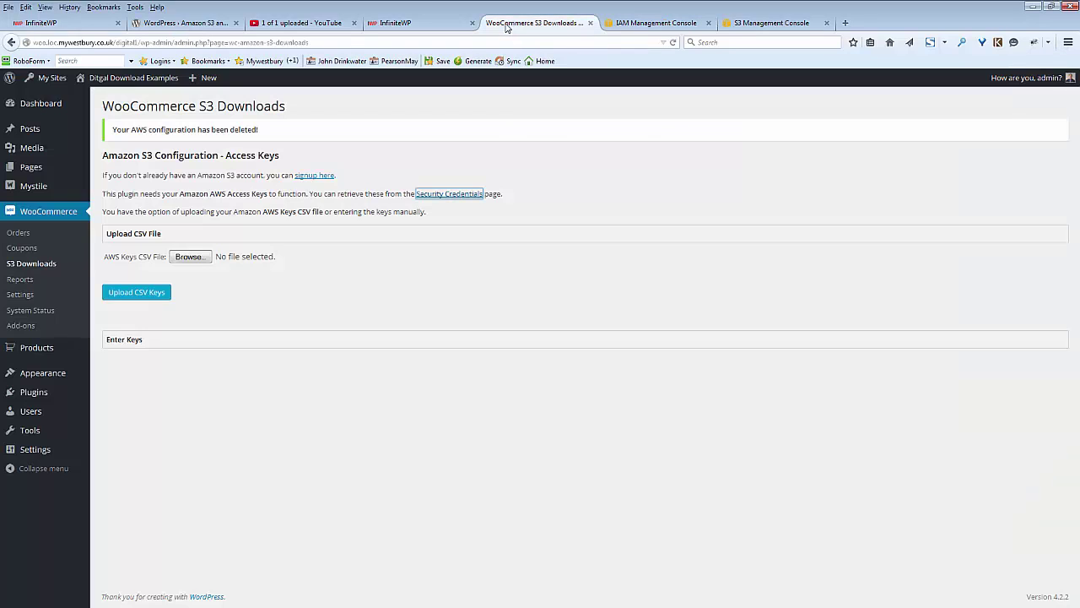
pyautogui.click(192, 259)
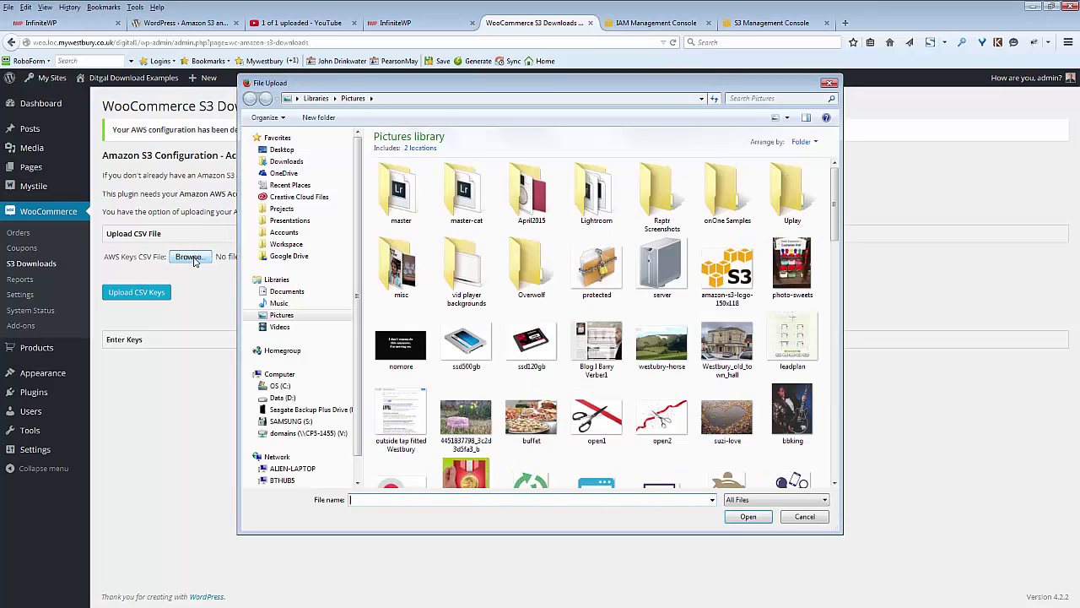
pyautogui.click(273, 150)
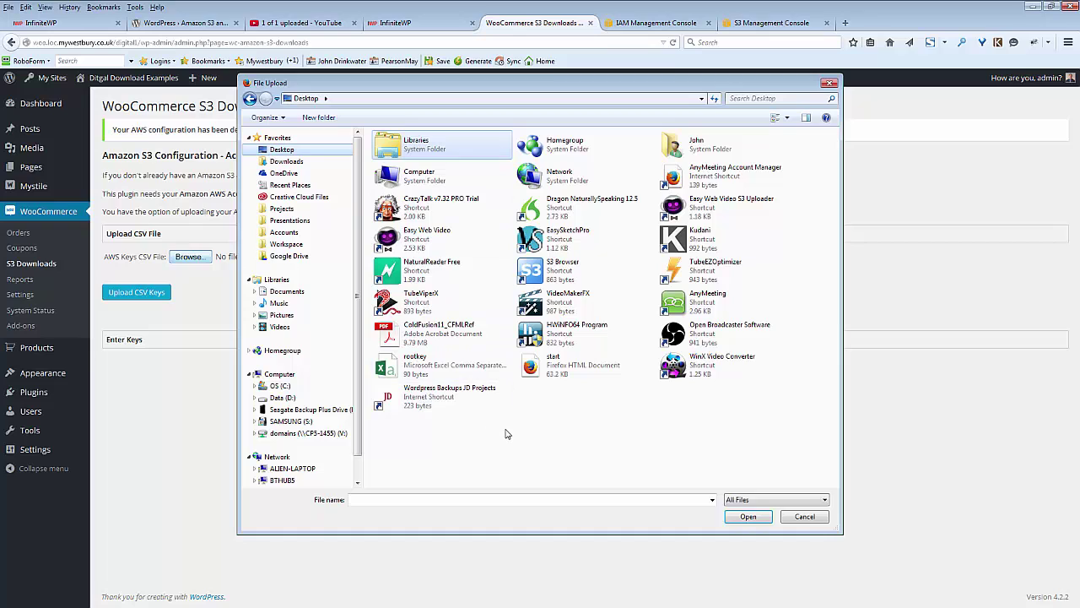
pyautogui.click(422, 371)
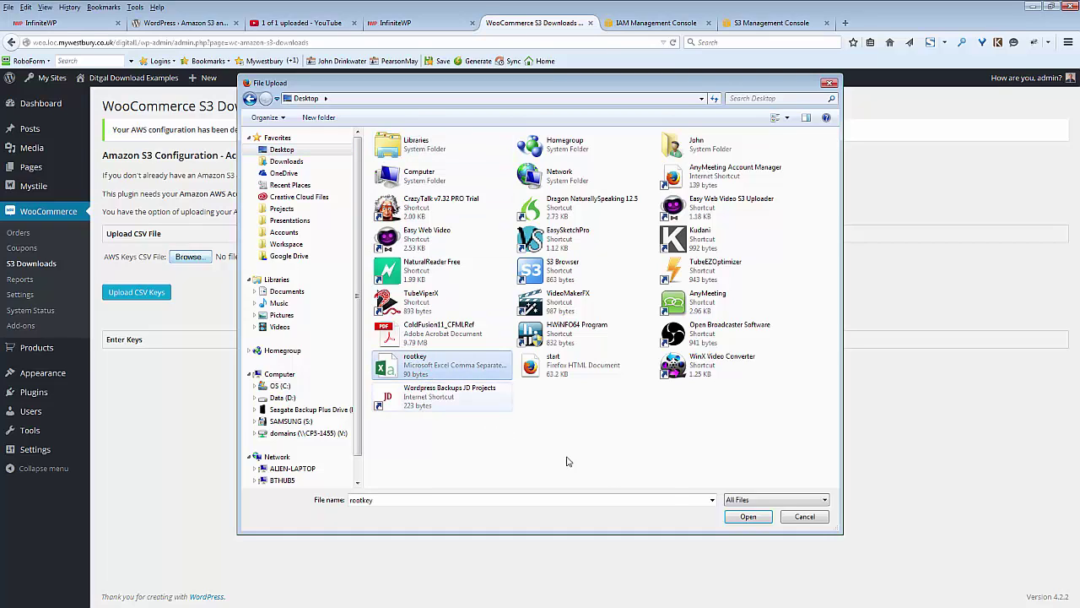
pyautogui.click(747, 519)
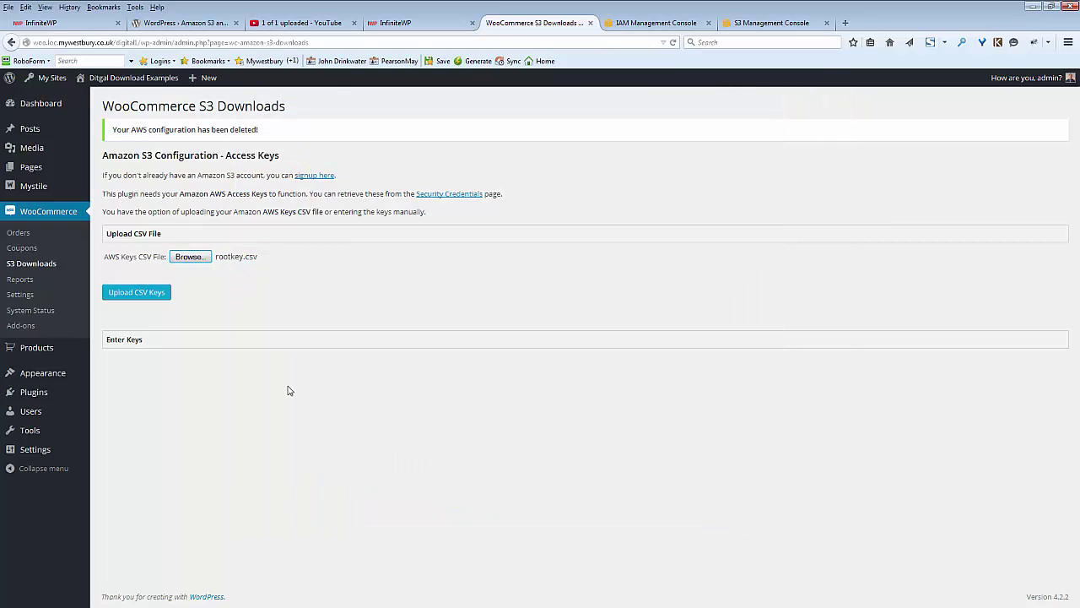
pyautogui.click(150, 295)
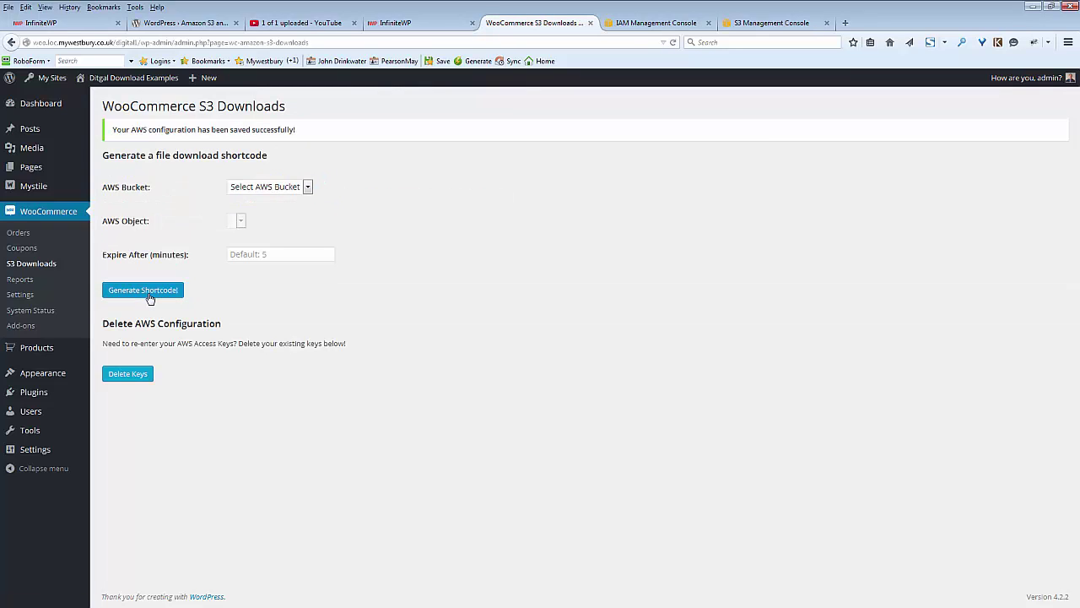
# Choose bucket jds3content and object demo_content.pdf, generate the shortcode, and select it
pyautogui.click(275, 189)
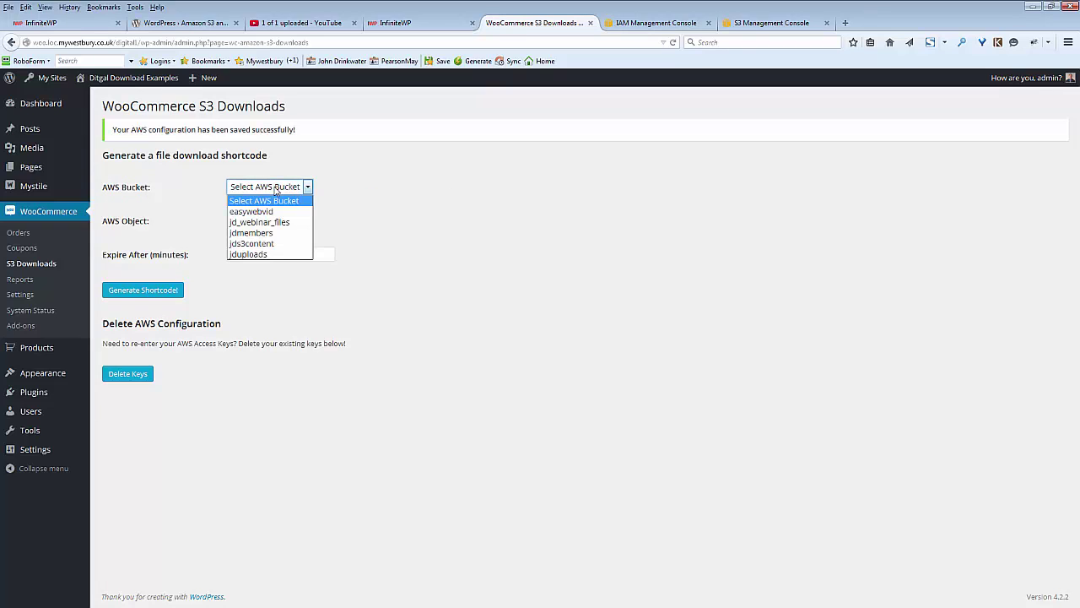
pyautogui.click(268, 243)
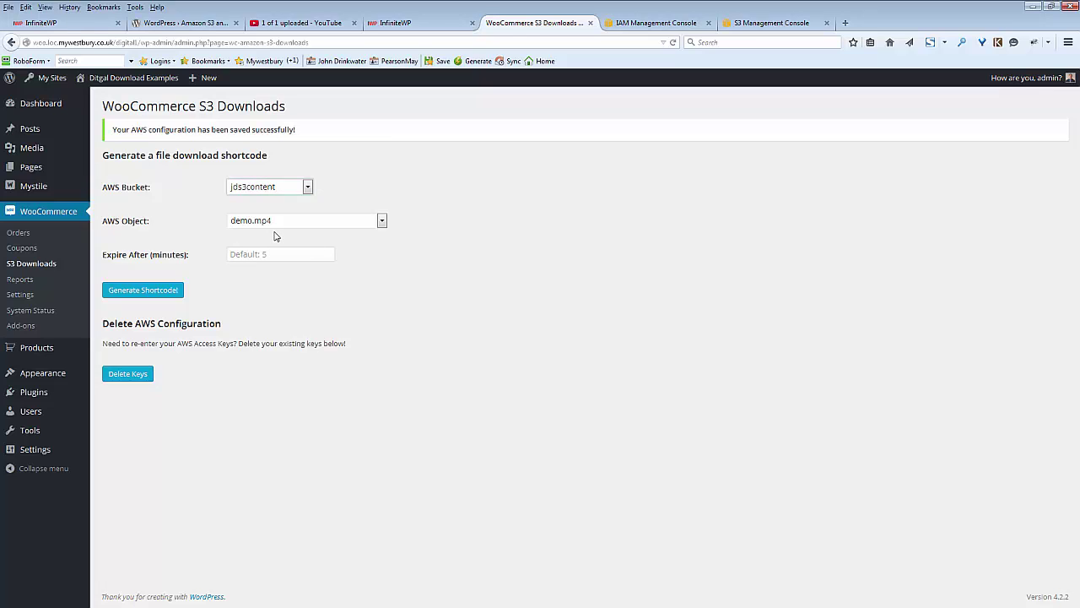
pyautogui.click(353, 225)
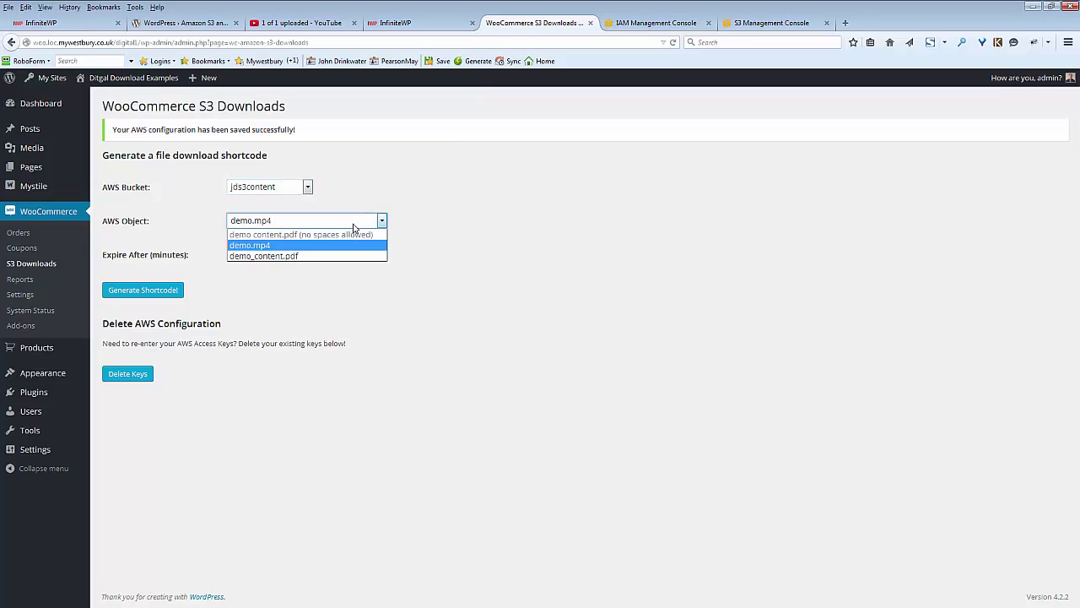
pyautogui.click(271, 256)
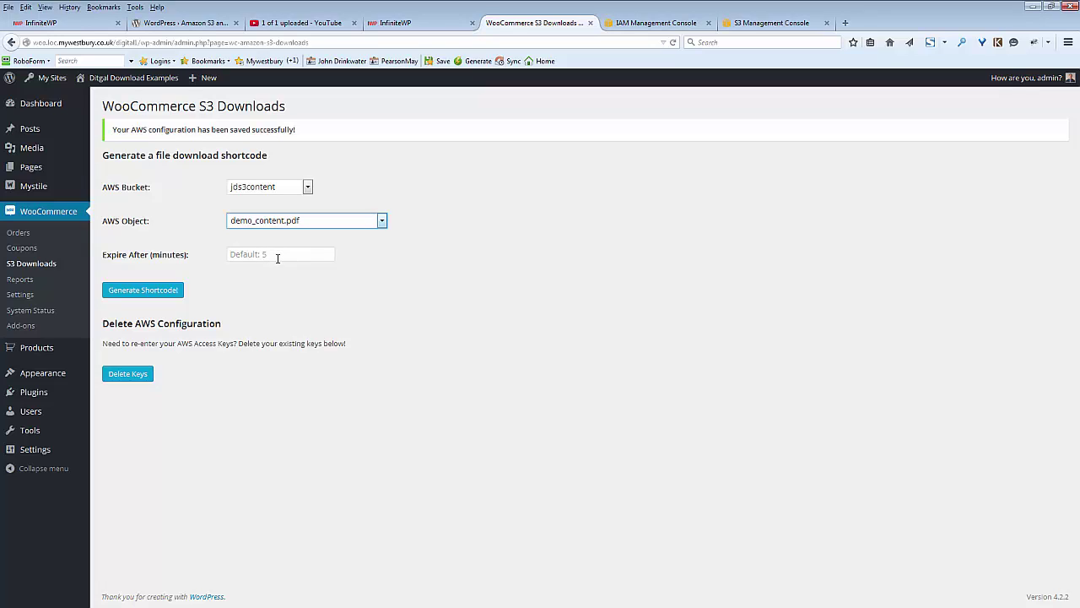
pyautogui.click(163, 291)
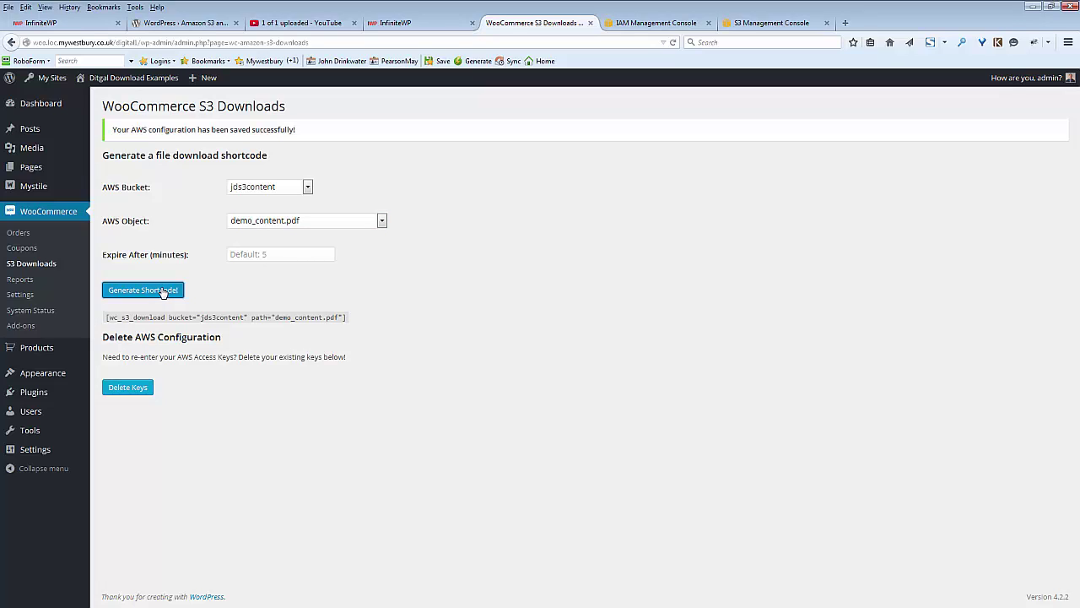
pyautogui.moveTo(346, 318); pyautogui.dragTo(106, 325)
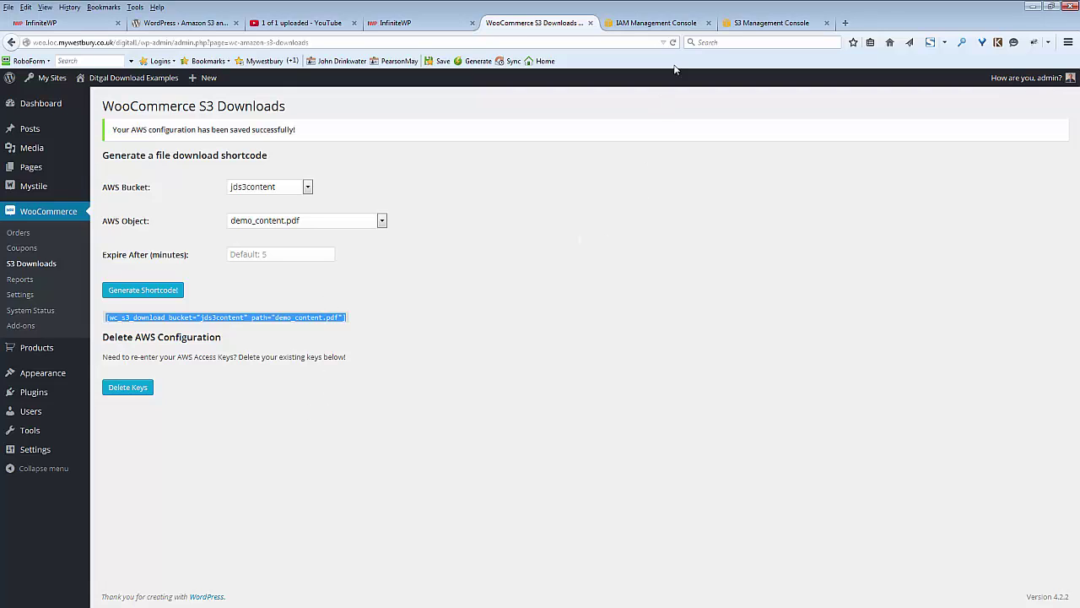
# Open the jds3content bucket and show demo_content.pdf's properties
pyautogui.click(749, 24)
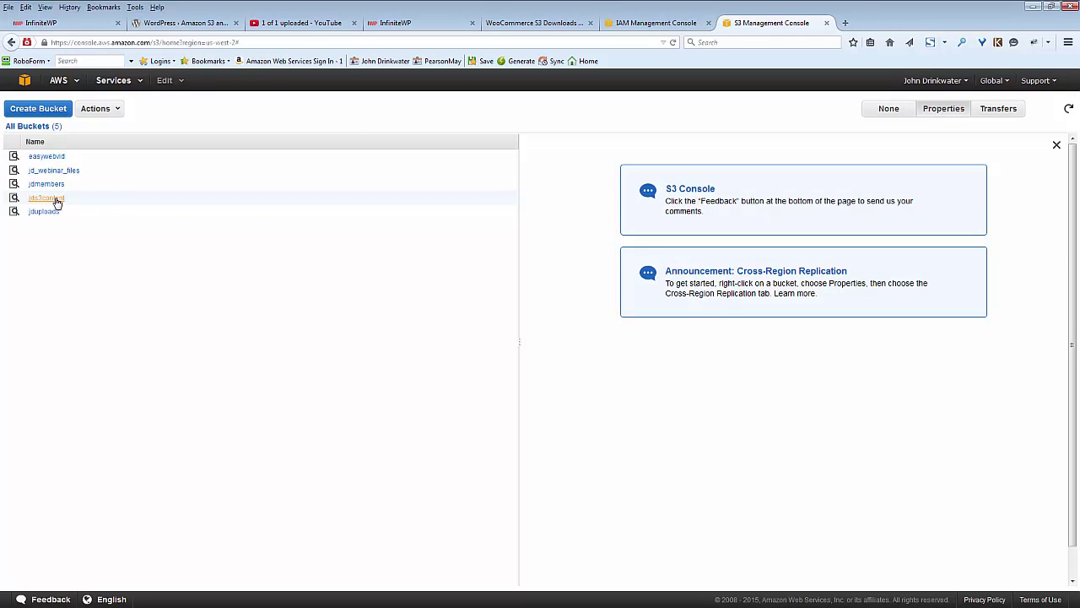
pyautogui.click(56, 203)
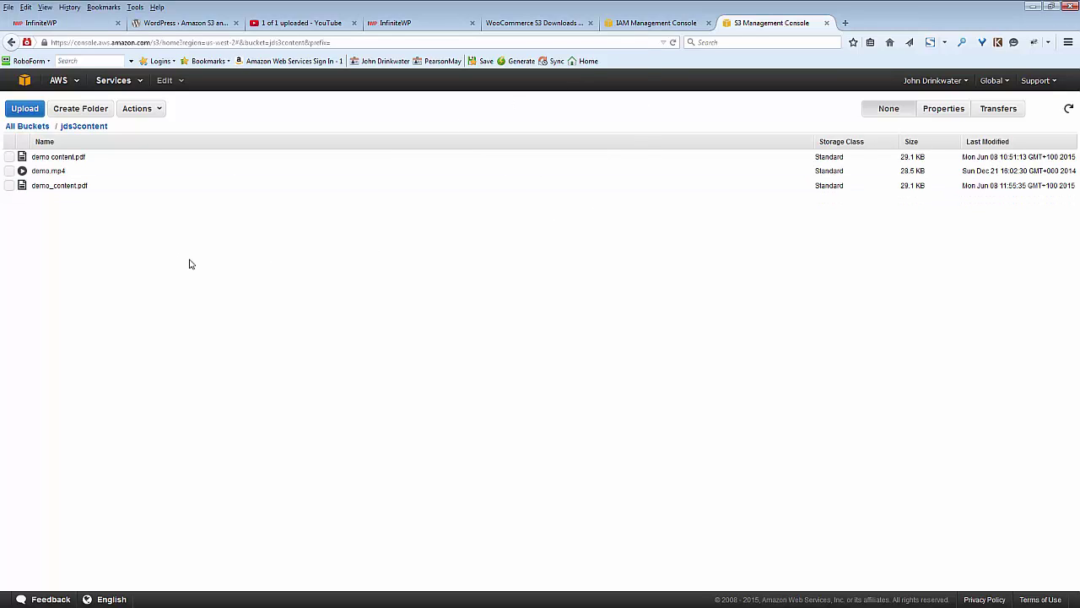
pyautogui.click(60, 189)
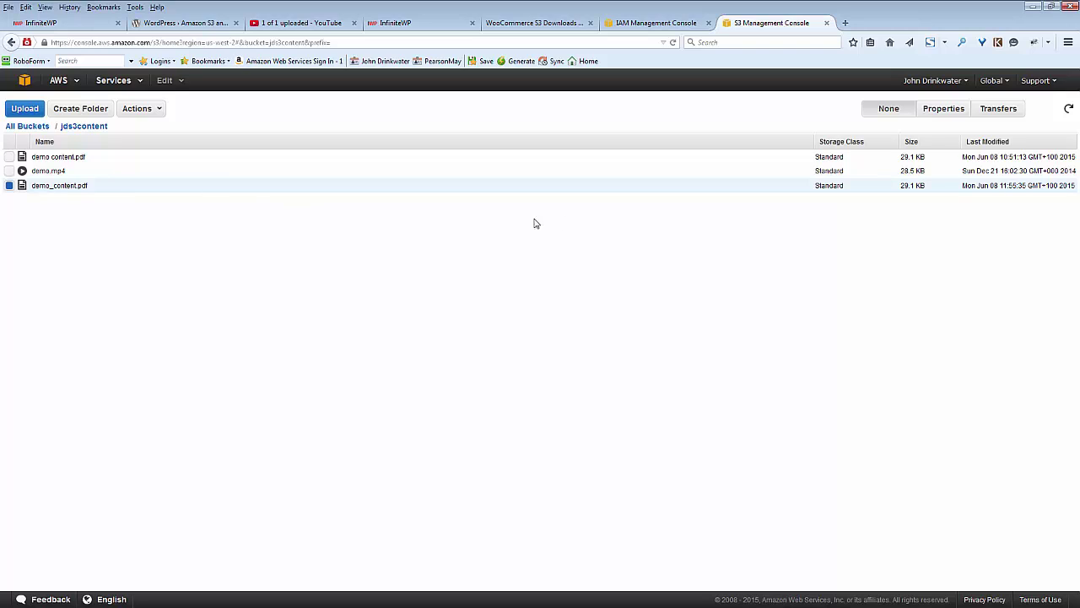
pyautogui.click(933, 111)
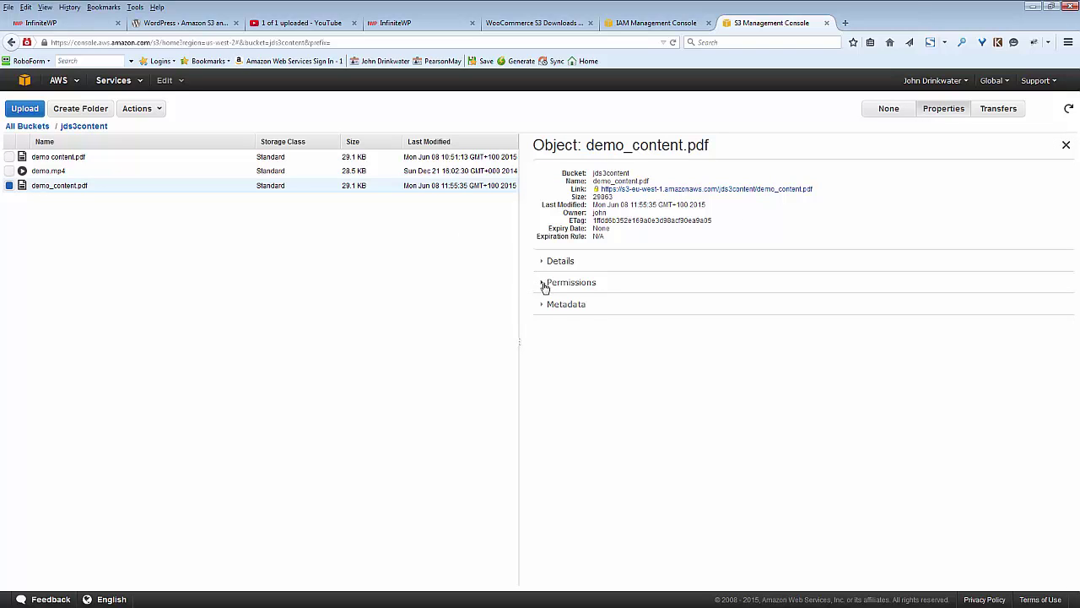
# Expand Permissions and compare with demo content.pdf's Everyone grantee
pyautogui.click(545, 284)
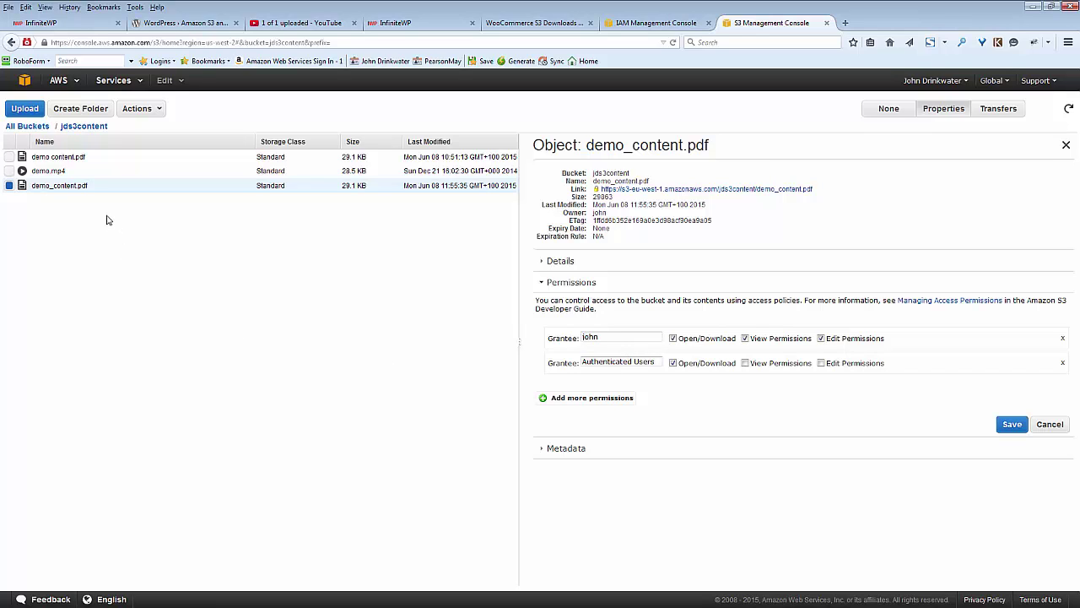
pyautogui.click(49, 161)
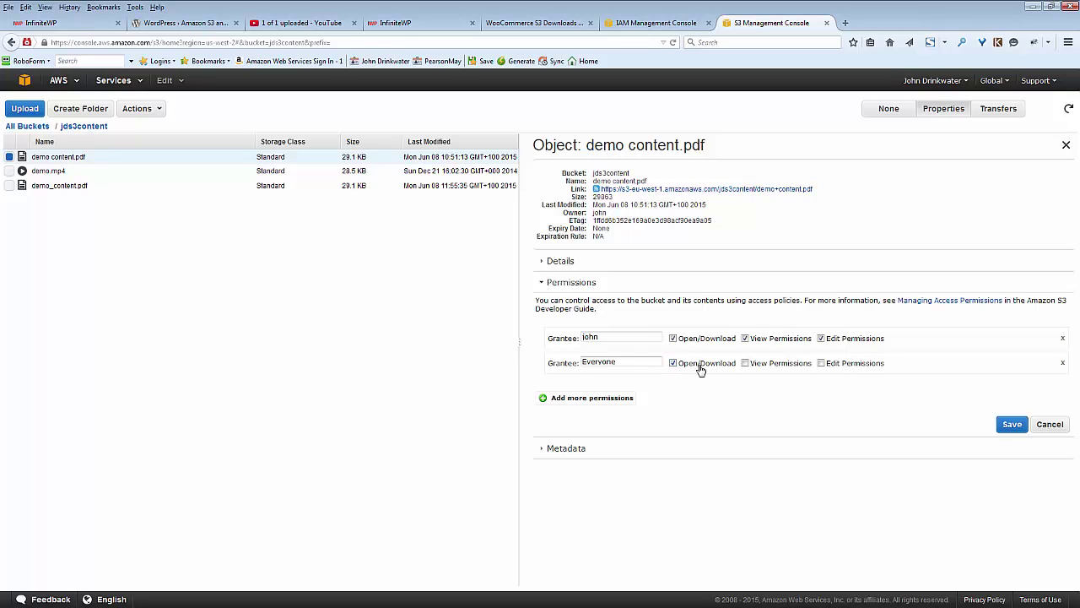
pyautogui.moveTo(624, 363); pyautogui.dragTo(581, 362)
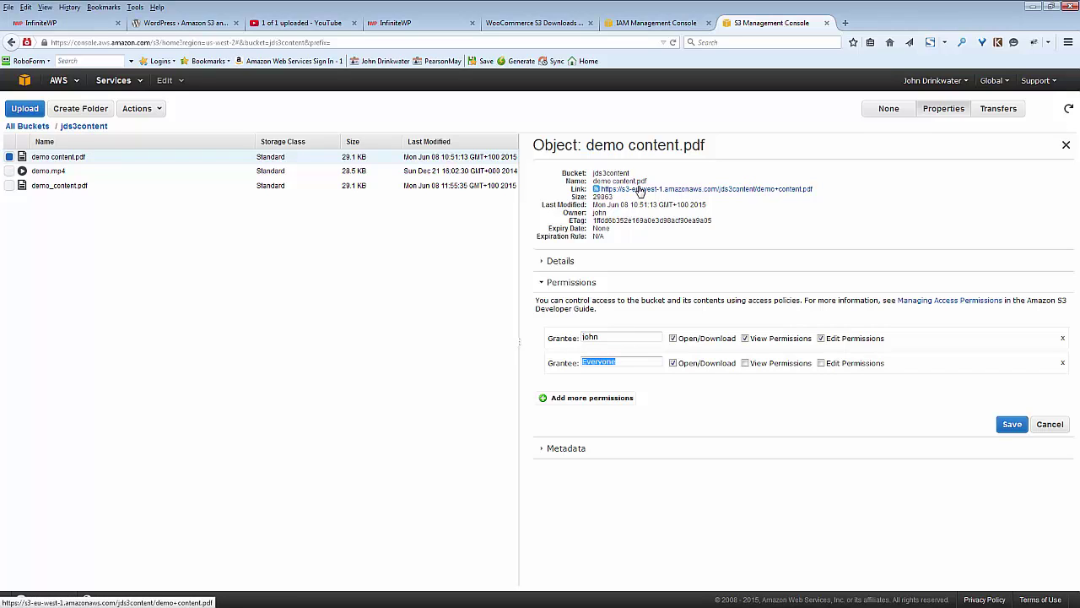
# Select demo_content.pdf alone and open its direct Link in a new tab
pyautogui.click(10, 186)
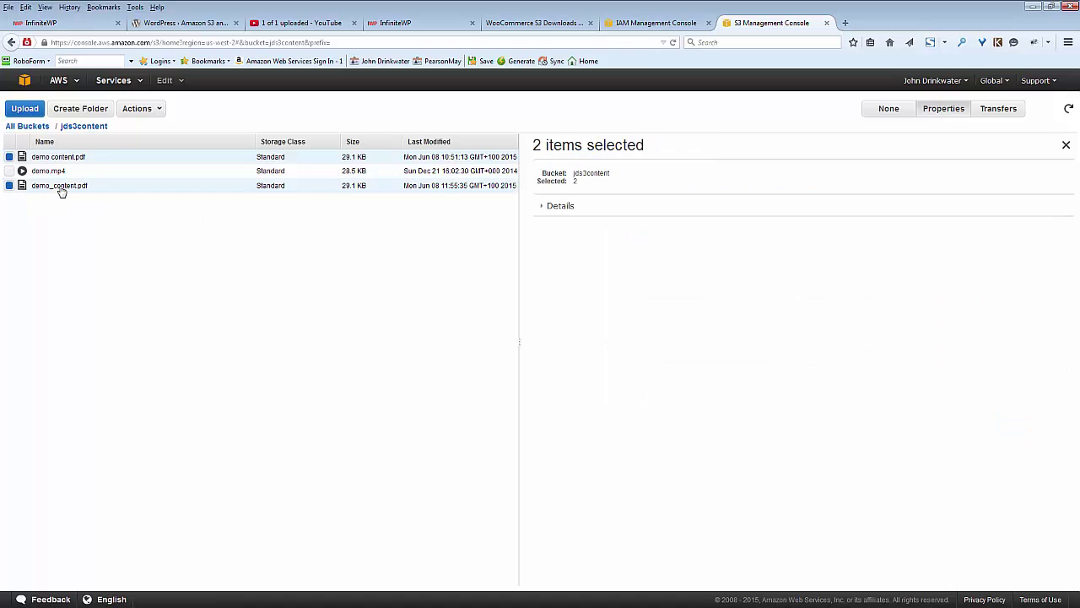
pyautogui.click(9, 157)
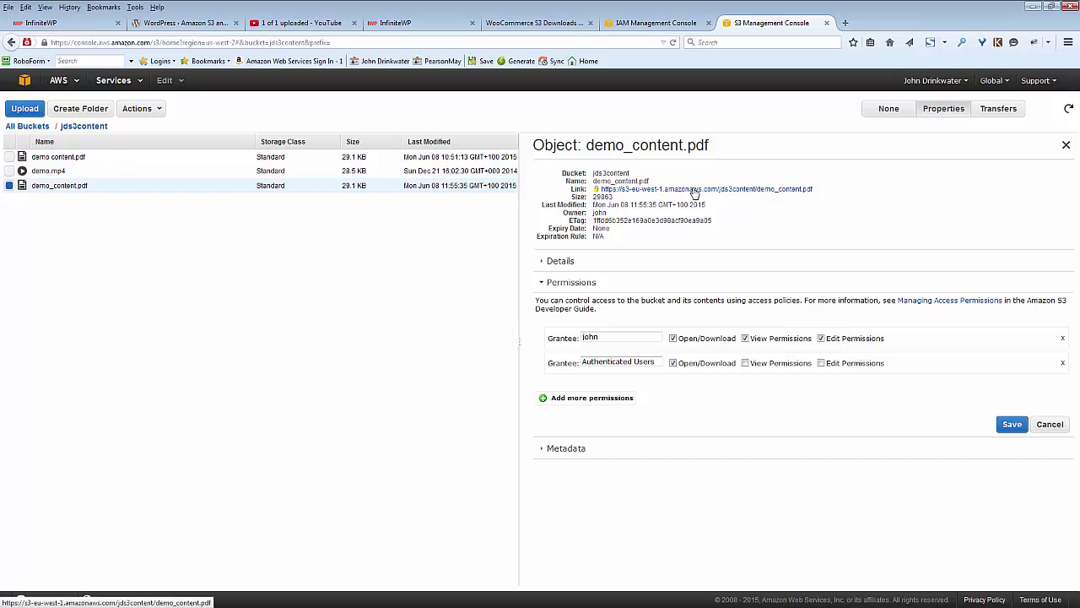
pyautogui.rightClick(693, 193)
pyautogui.click(704, 199)
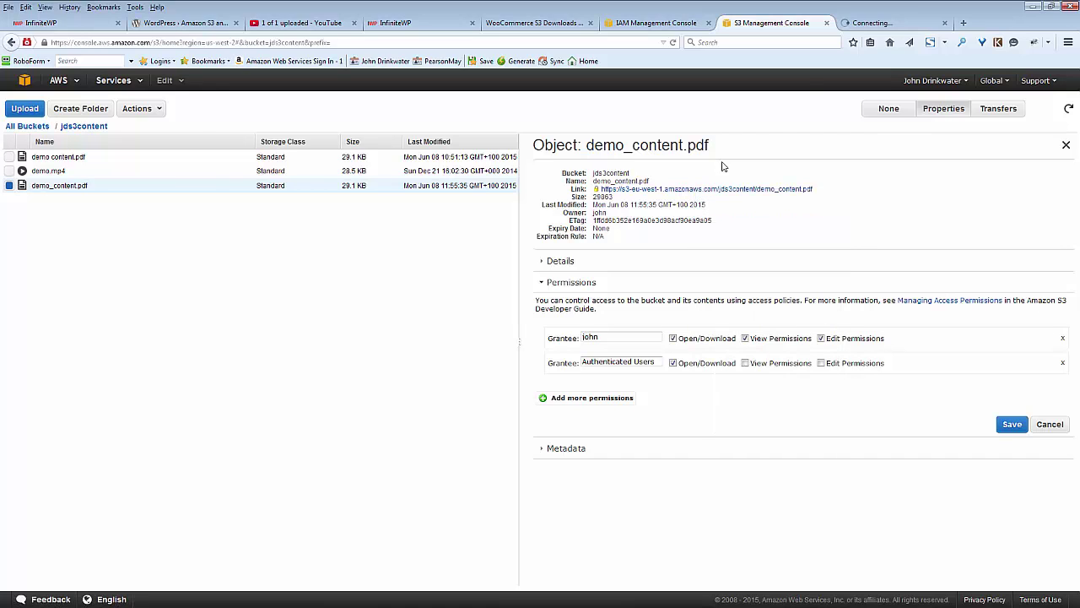
# Check the Access Denied XML response, then go back to the S3 console
pyautogui.click(844, 25)
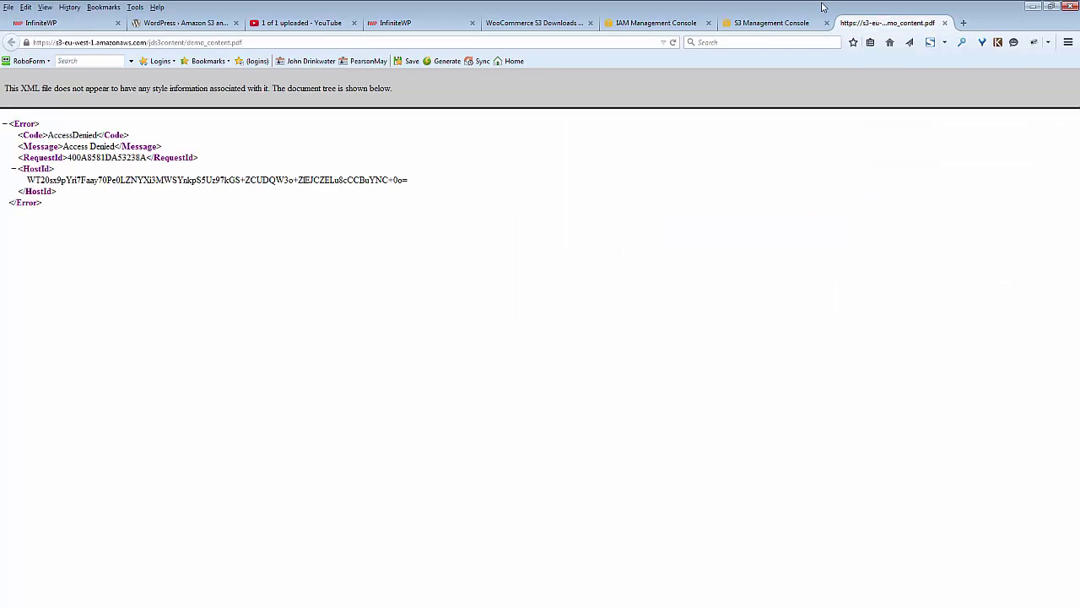
pyautogui.moveTo(66, 206); pyautogui.dragTo(3, 125)
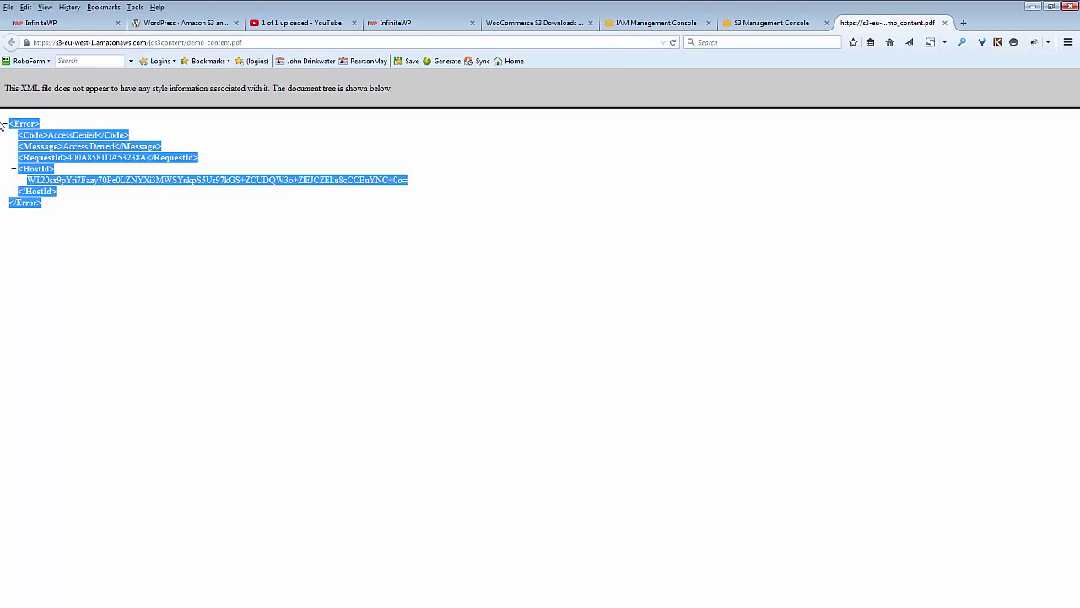
pyautogui.click(739, 25)
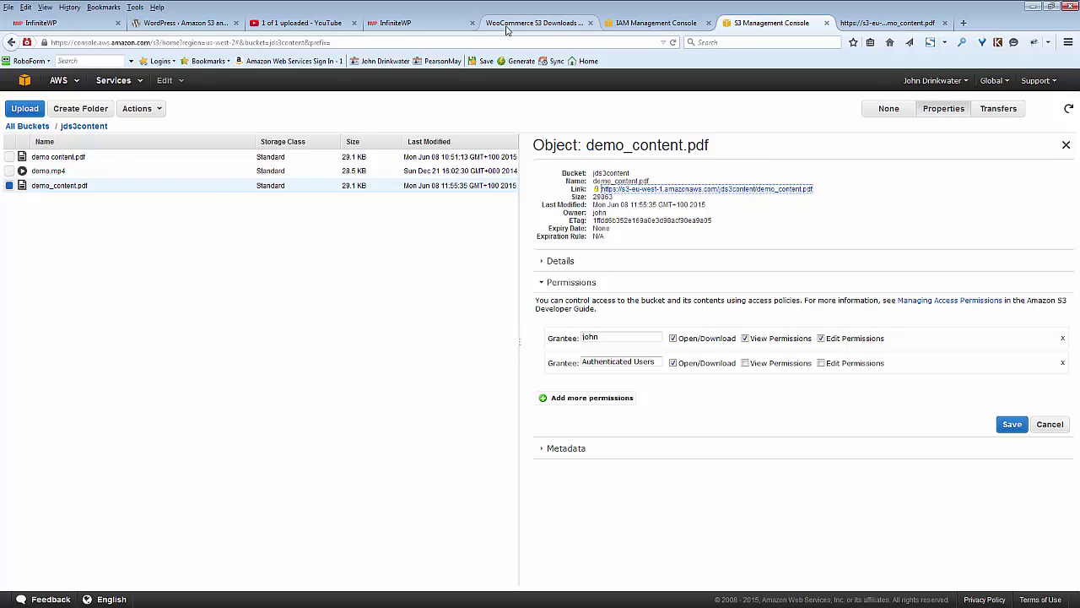
# Copy the full generated wc_s3_download shortcode from the S3 Downloads page
pyautogui.click(532, 27)
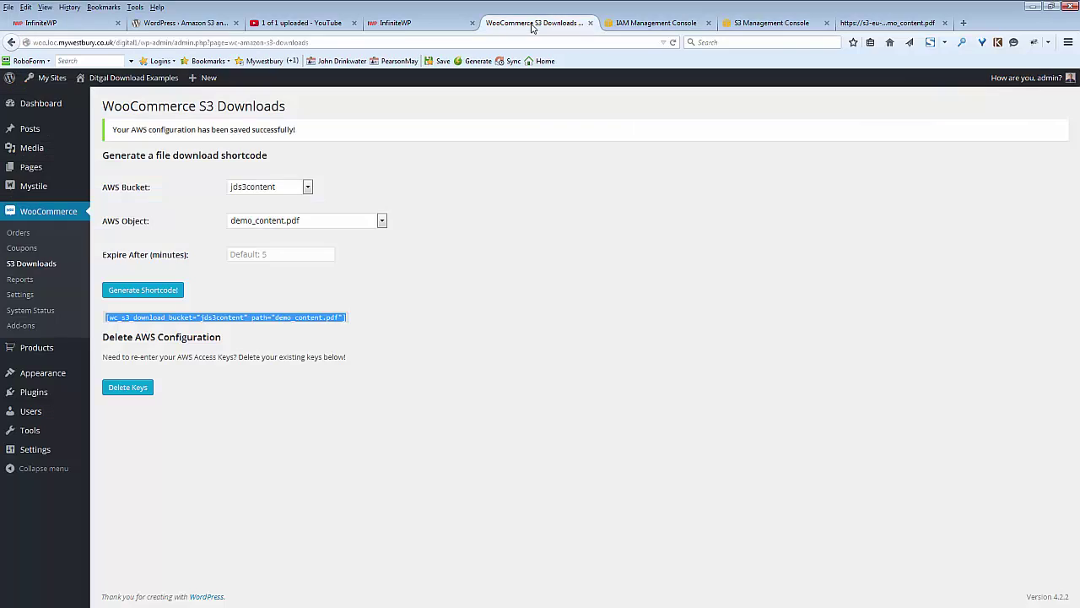
pyautogui.click(212, 324)
pyautogui.moveTo(361, 321); pyautogui.dragTo(121, 326)
pyautogui.rightClick(127, 320)
pyautogui.click(155, 332)
# Open the Protected s3 content product for editing from the Products list
pyautogui.moveTo(8, 354)
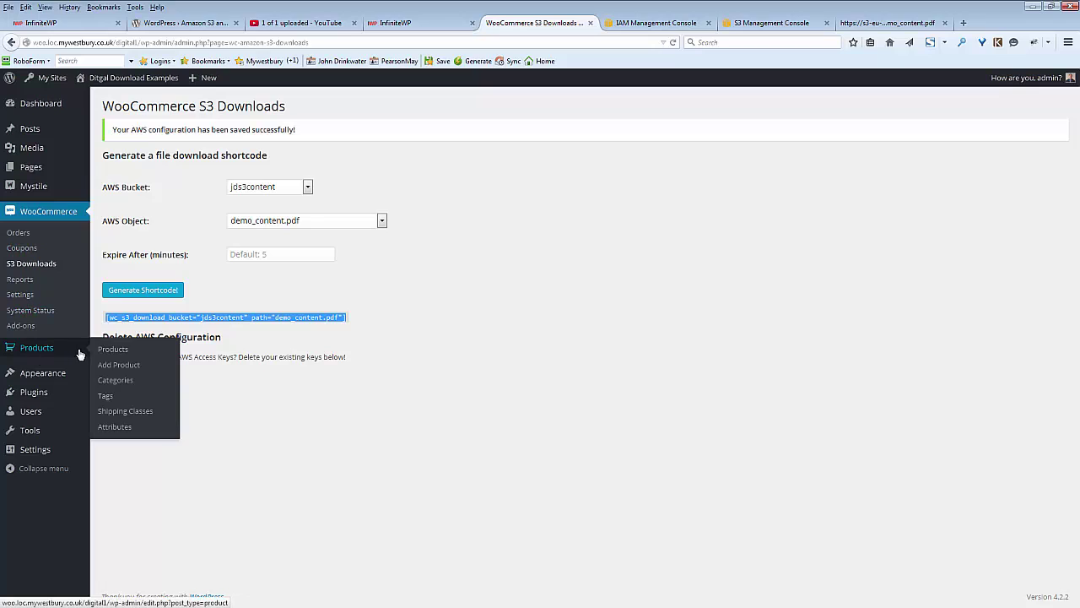
pyautogui.click(108, 353)
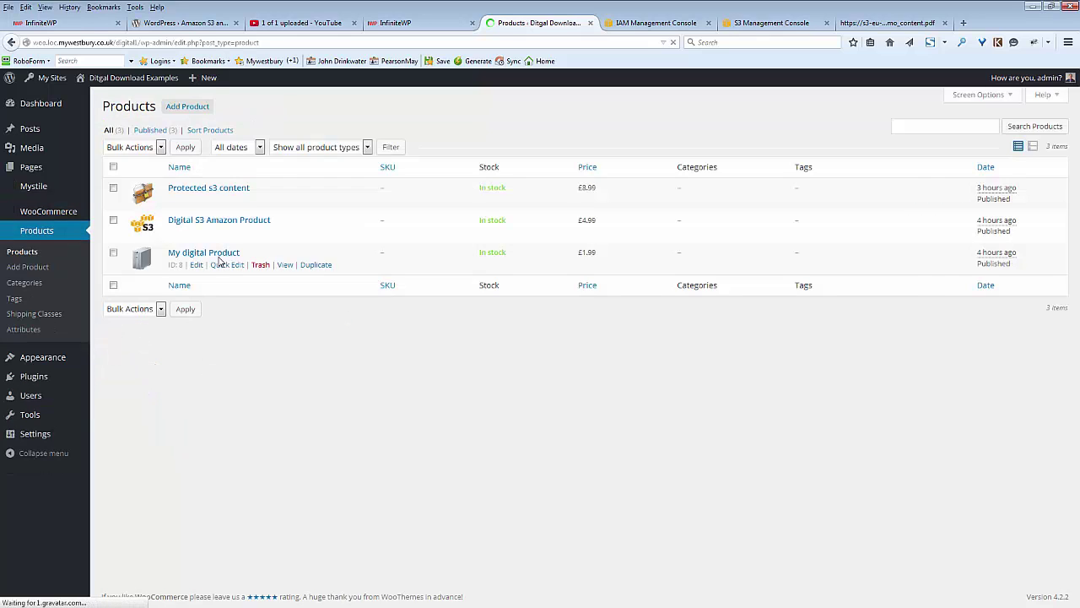
pyautogui.moveTo(193, 200)
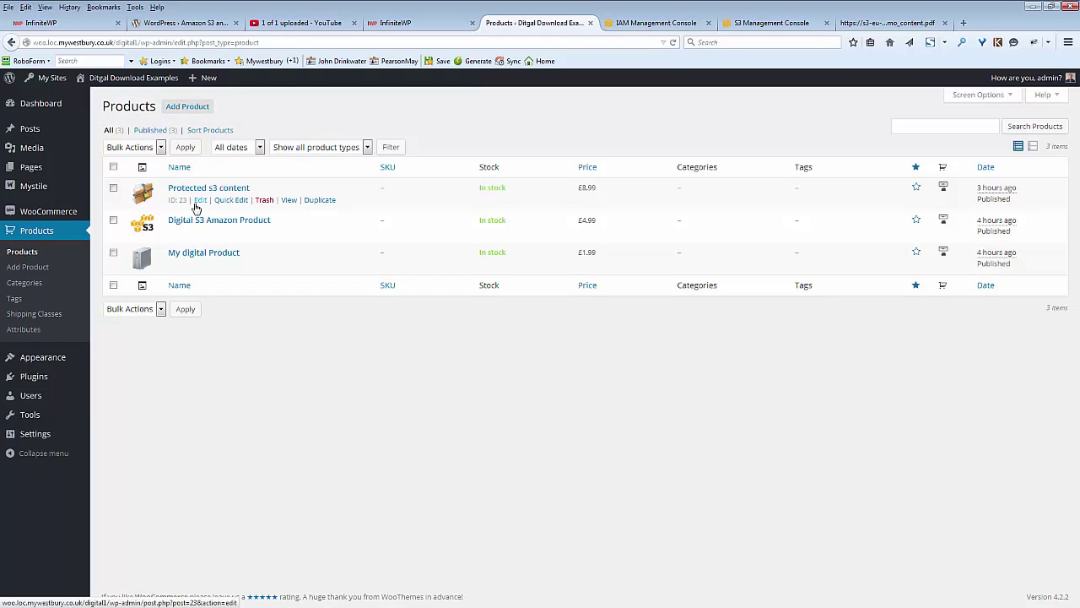
pyautogui.click(200, 203)
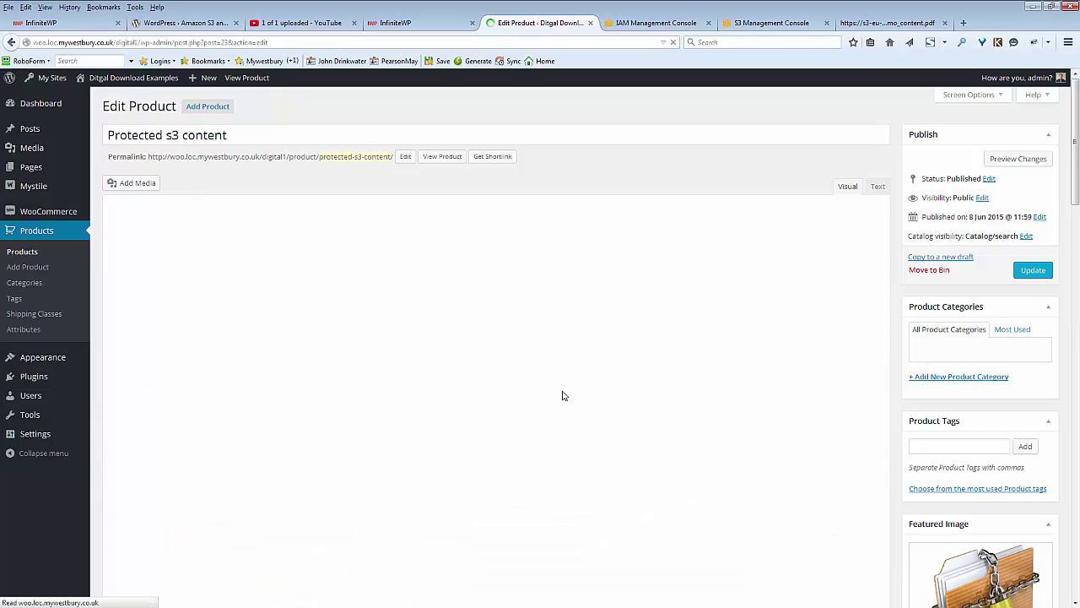
# Give the downloadable file the jds3content shortcode as File URL and name demo_content.pdf
pyautogui.scroll(-3, 563, 395)
pyautogui.scroll(-2, 564, 395)
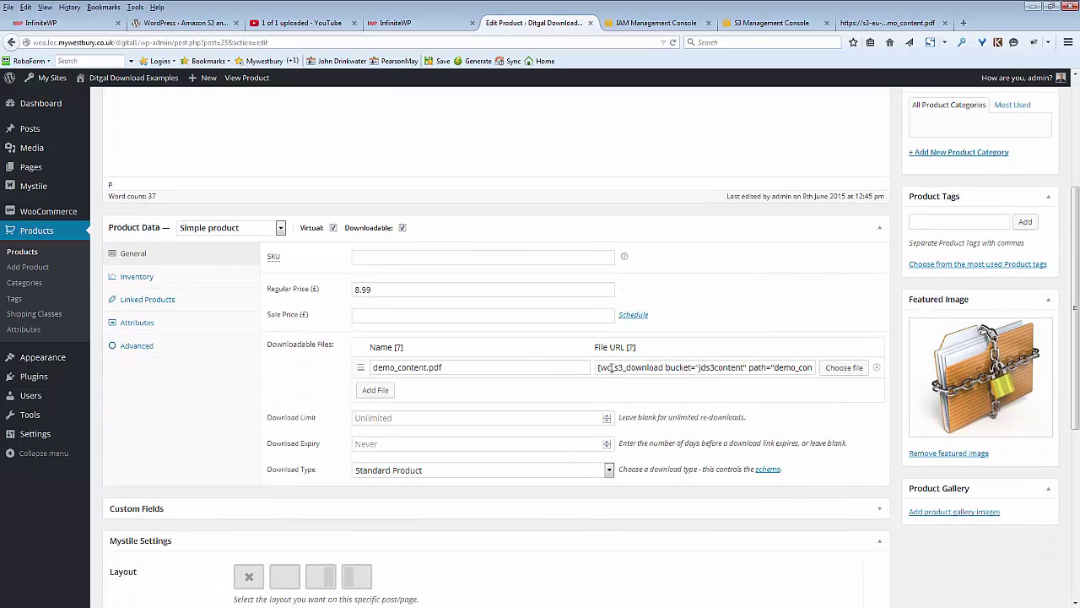
pyautogui.moveTo(597, 367); pyautogui.dragTo(832, 382)
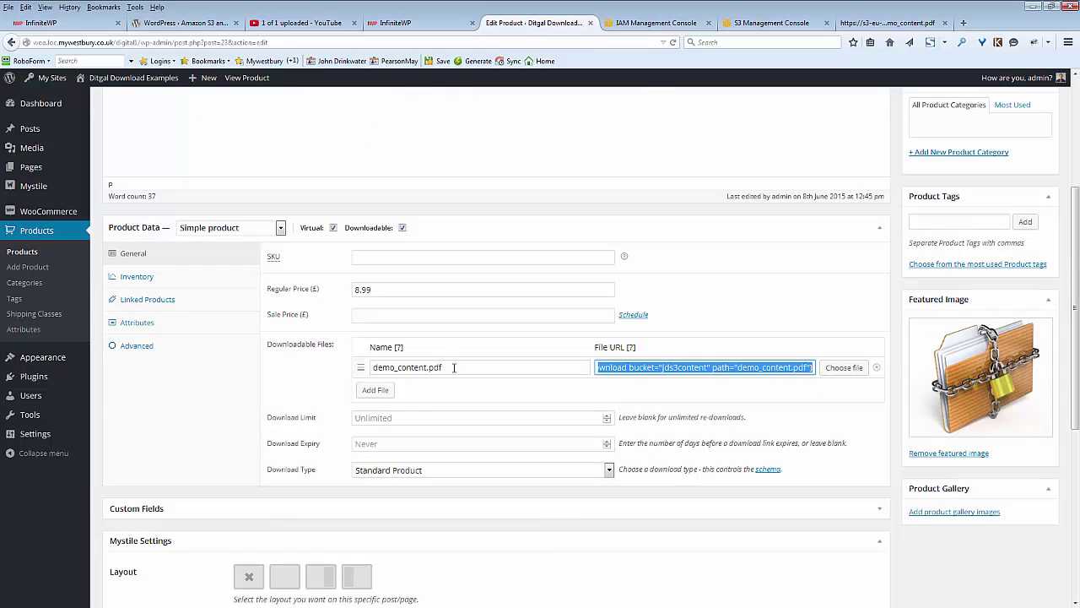
pyautogui.moveTo(454, 367); pyautogui.dragTo(359, 368)
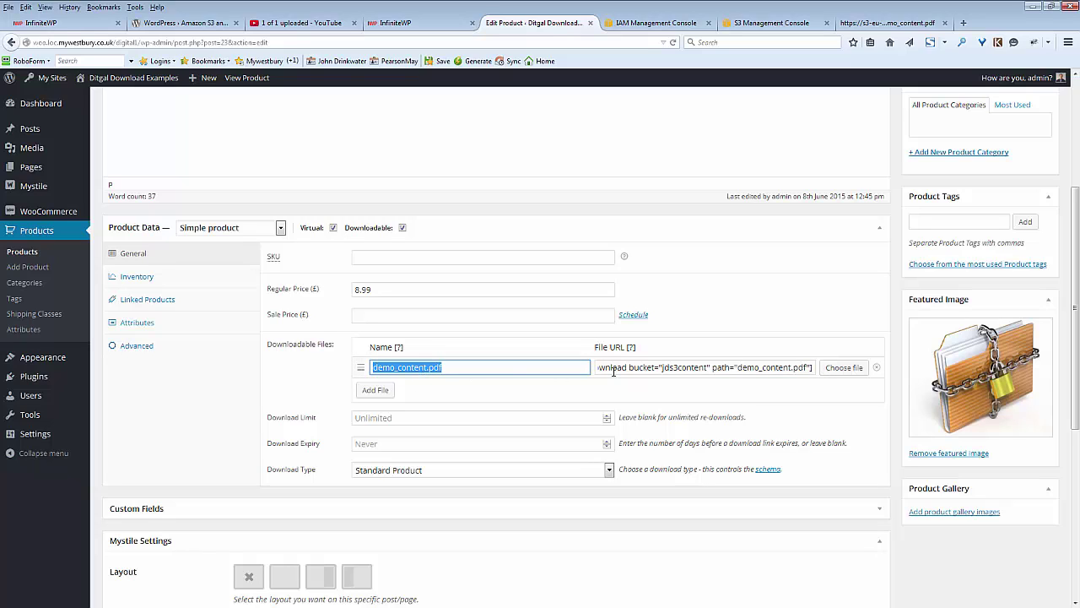
pyautogui.press('Tab')
pyautogui.click(643, 368)
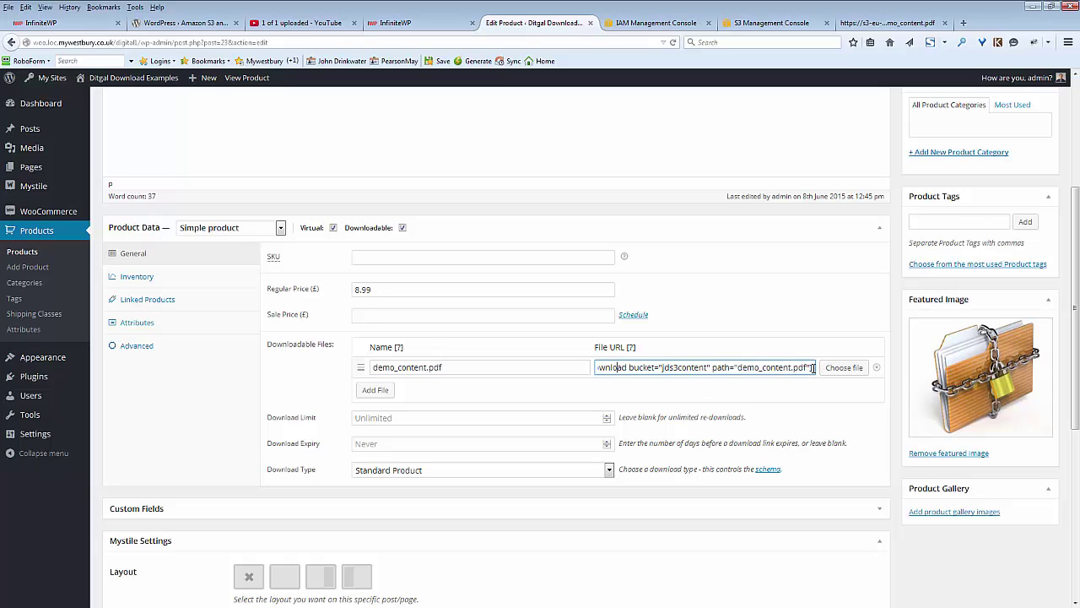
pyautogui.moveTo(813, 368); pyautogui.dragTo(571, 370)
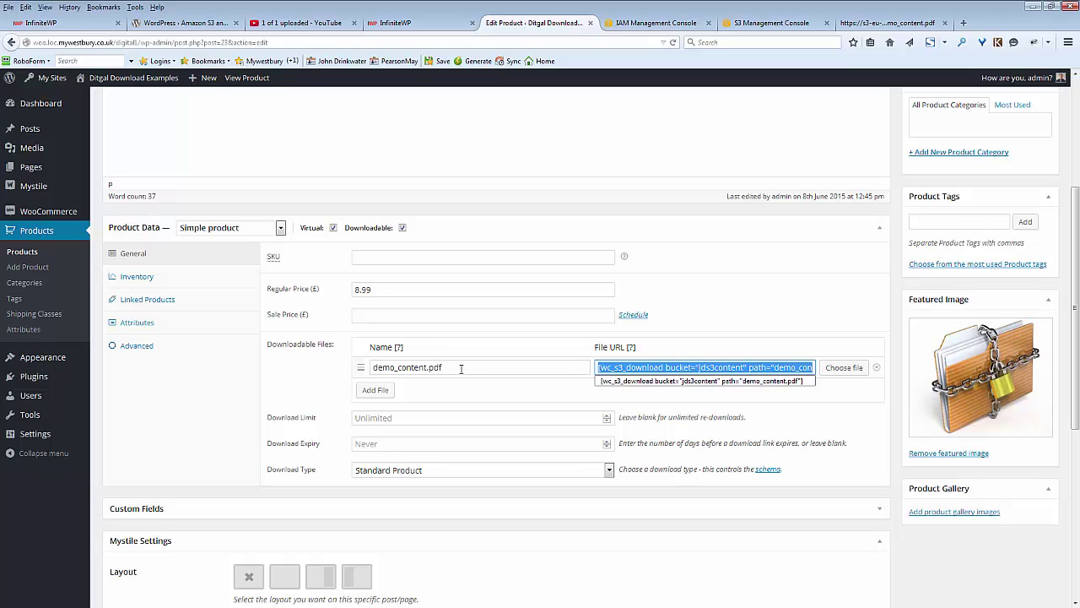
pyautogui.moveTo(461, 368); pyautogui.dragTo(372, 369)
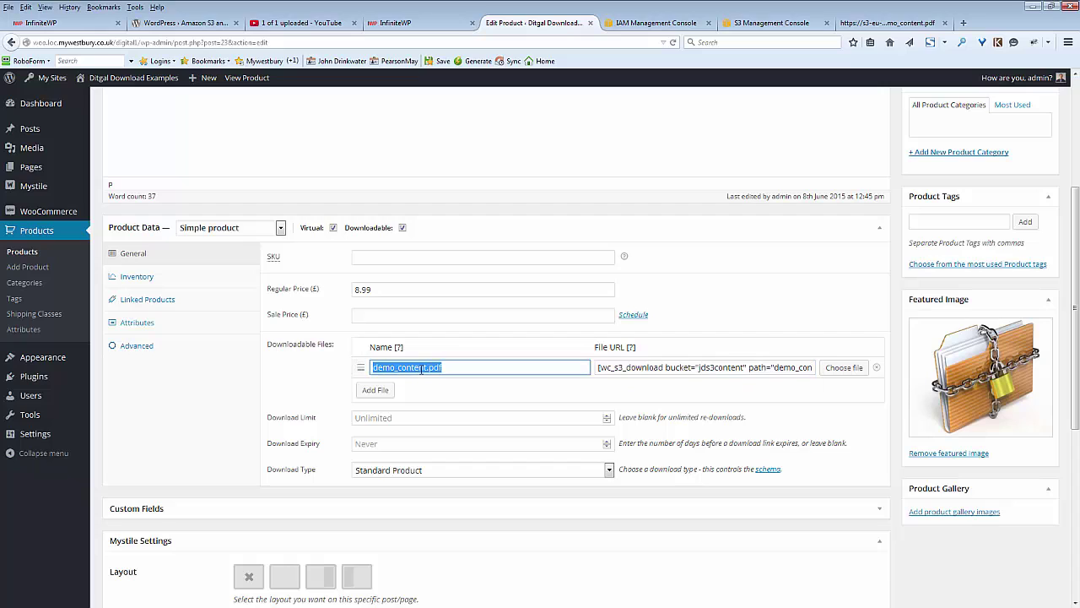